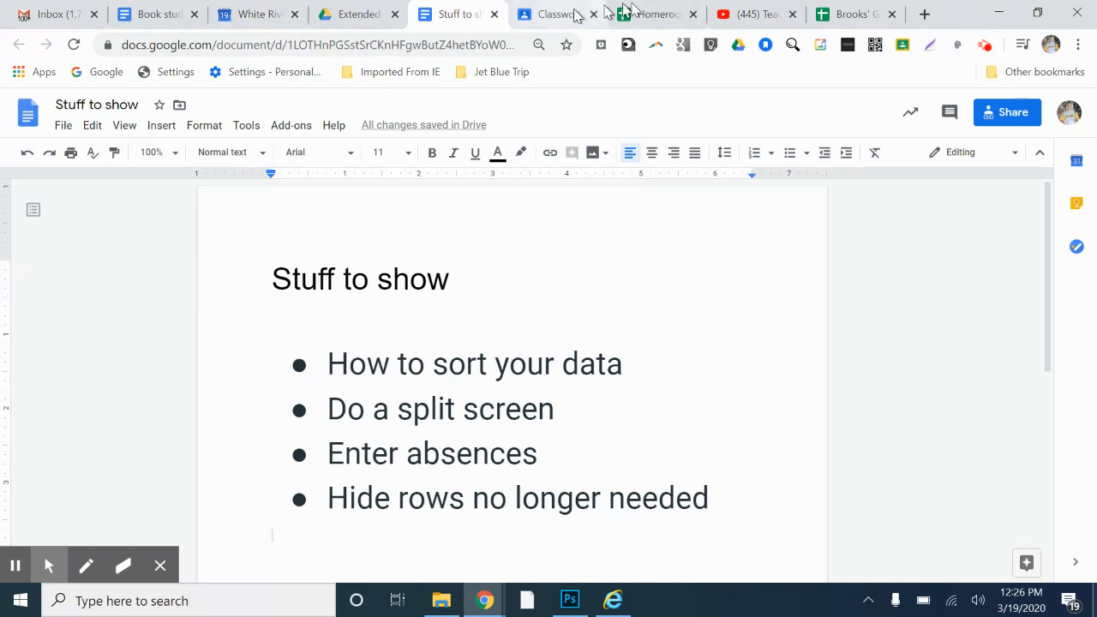
Step: Switch to the Grizzly Daily Entry Survey (DES) responses spreadsheet and look through the submitted entries
click(840, 16)
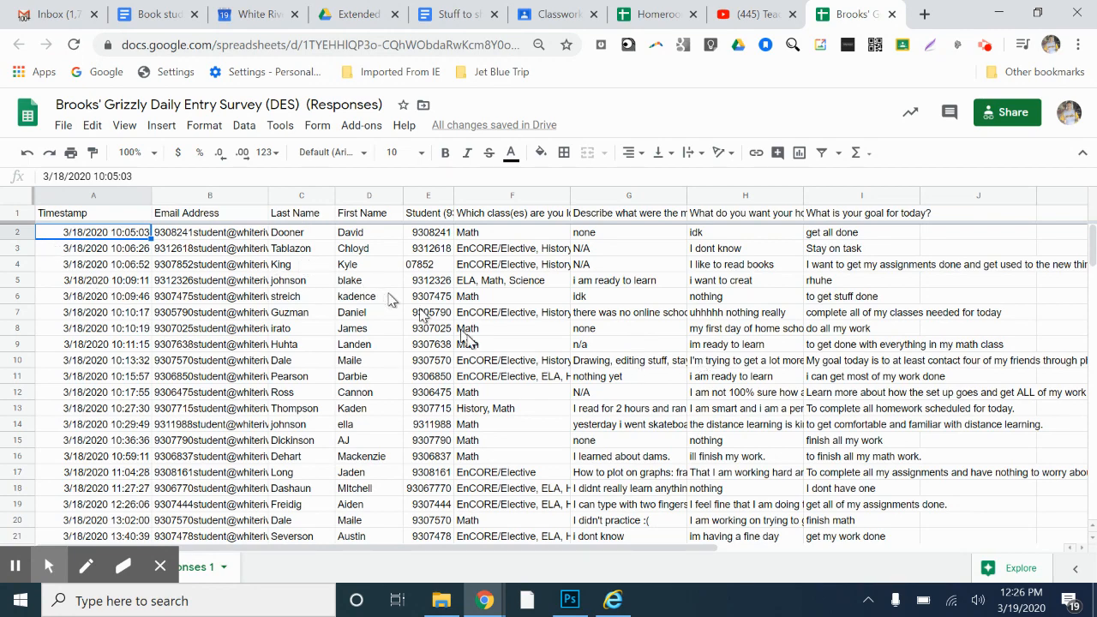
scroll(268, 328, down, 8)
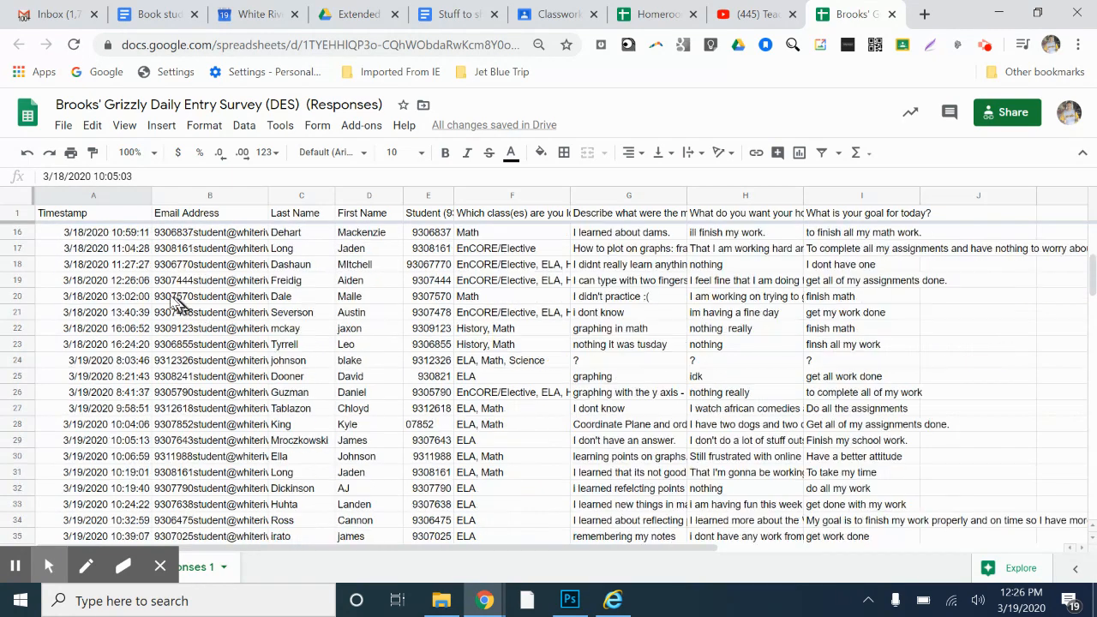
scroll(192, 358, up, 8)
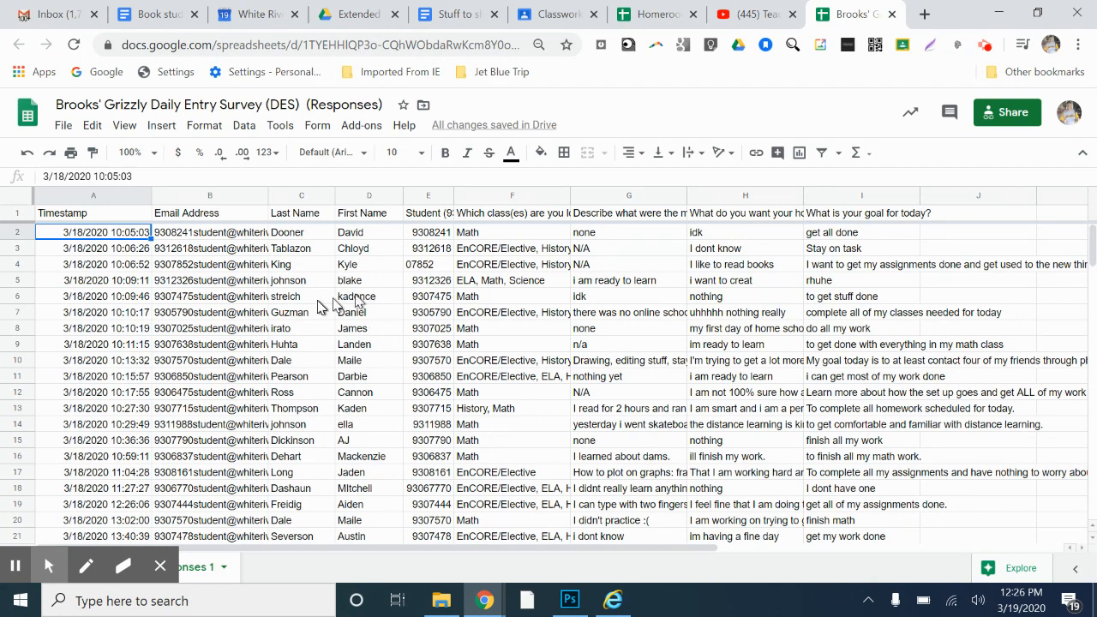
click(301, 197)
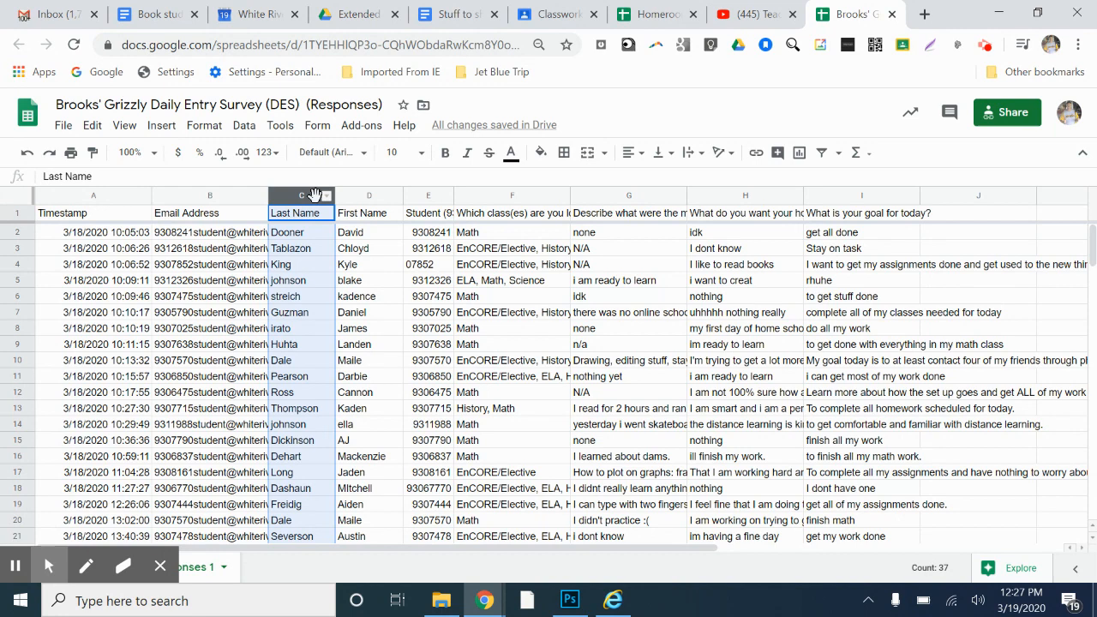
click(113, 196)
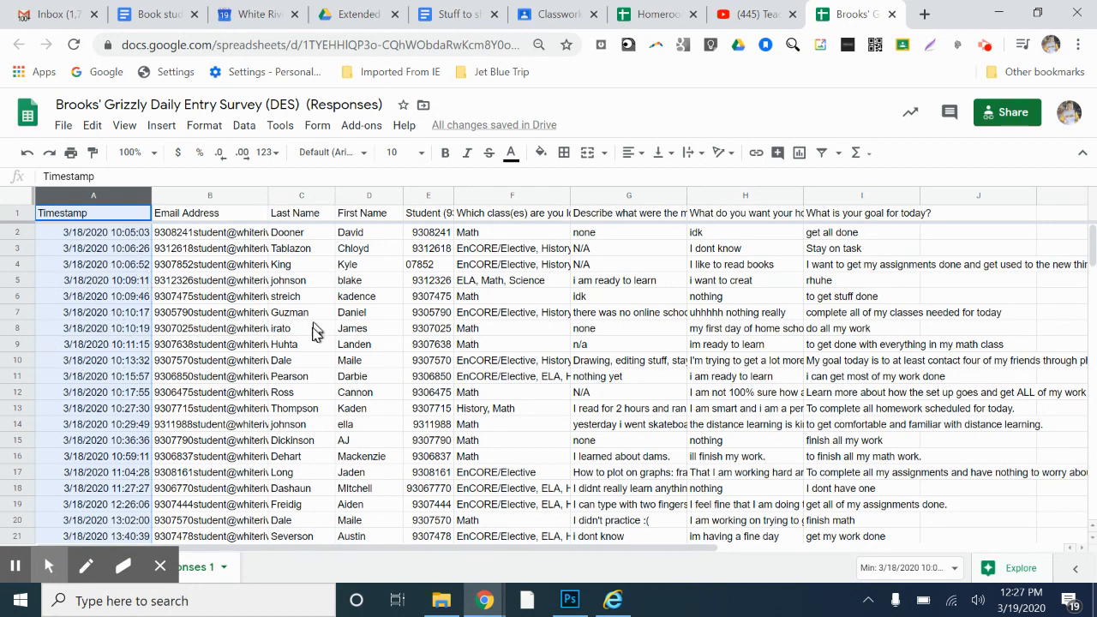
click(450, 344)
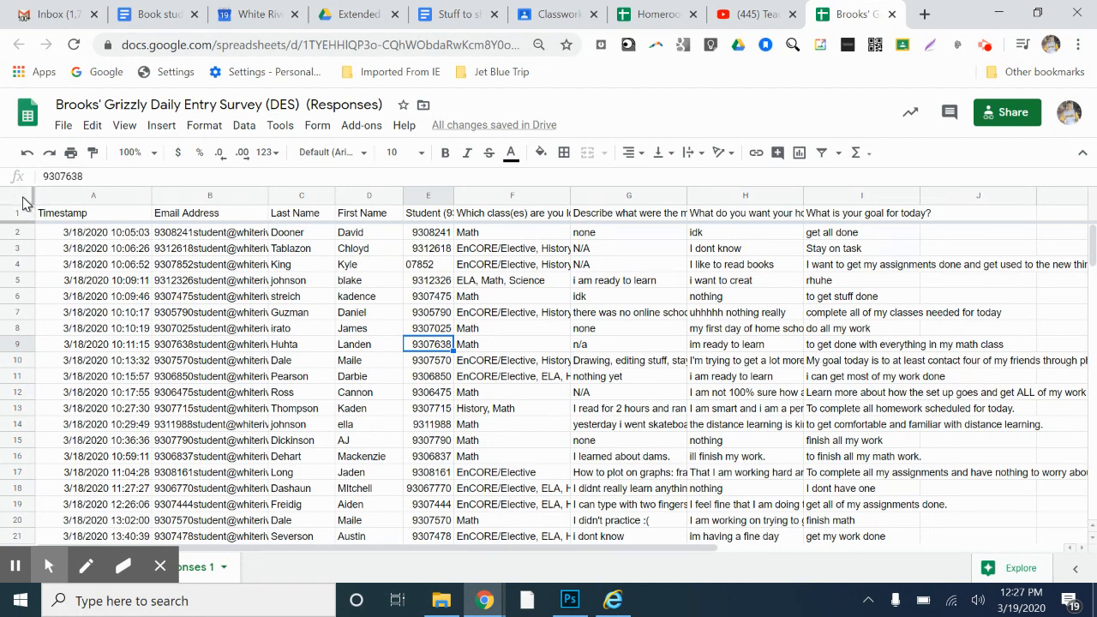
click(90, 268)
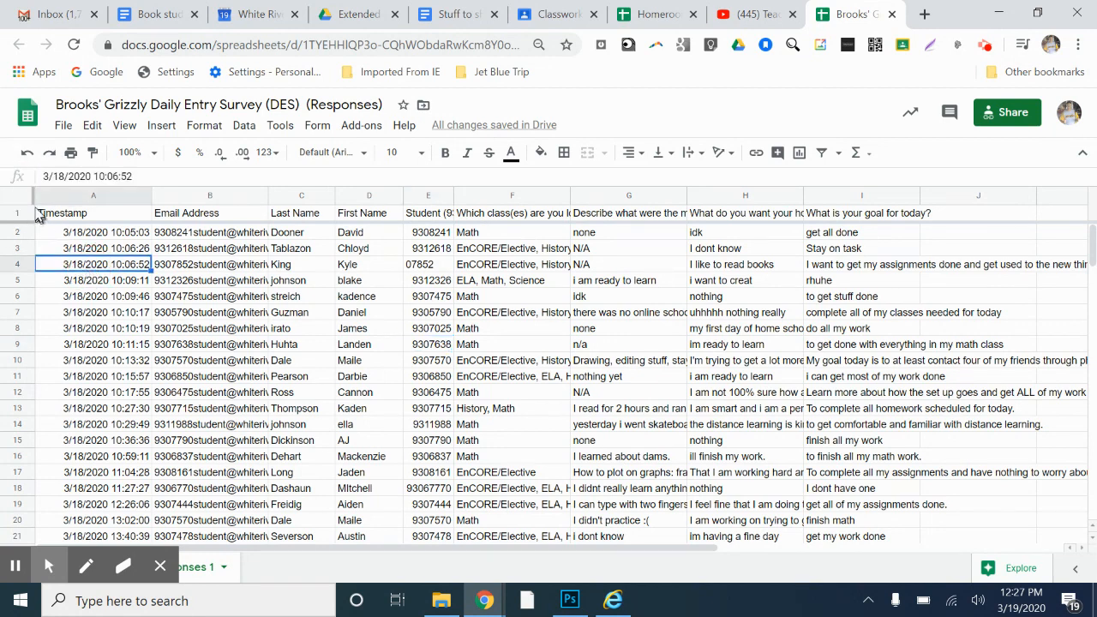
Step: Select the entire responses sheet and set up a range sort that treats the first row as a header
click(17, 203)
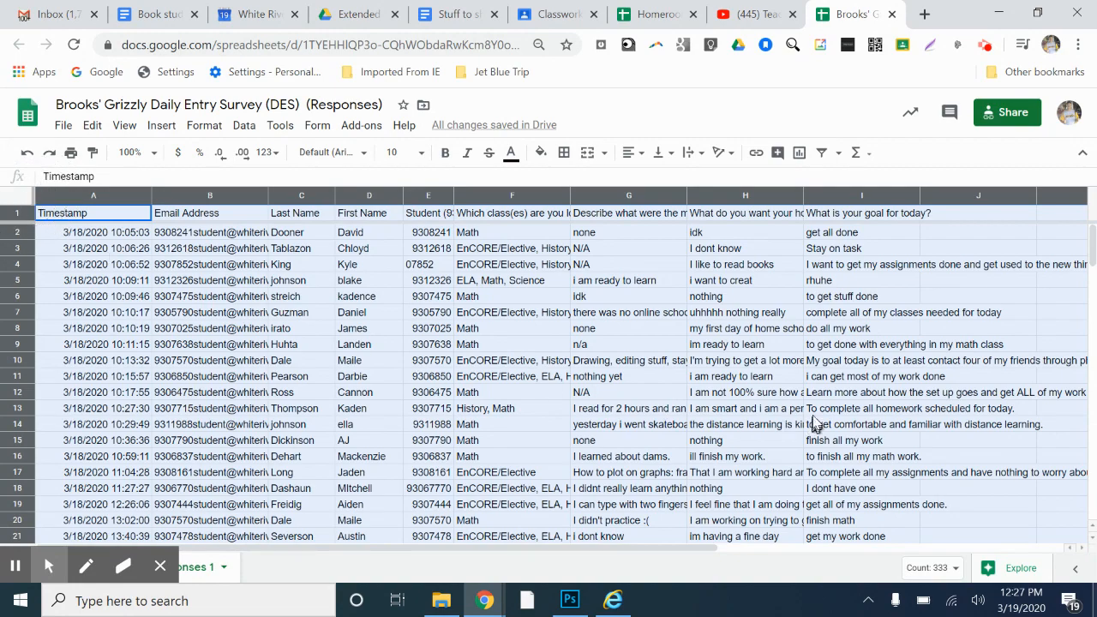
scroll(257, 351, down, 3)
scroll(257, 347, down, 8)
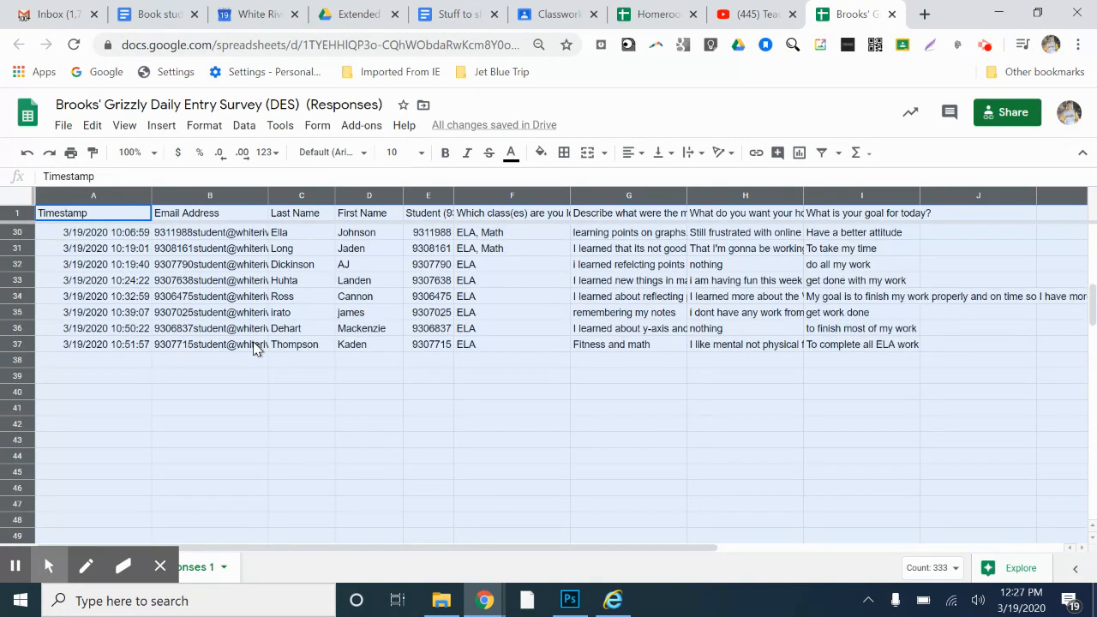
scroll(257, 347, up, 12)
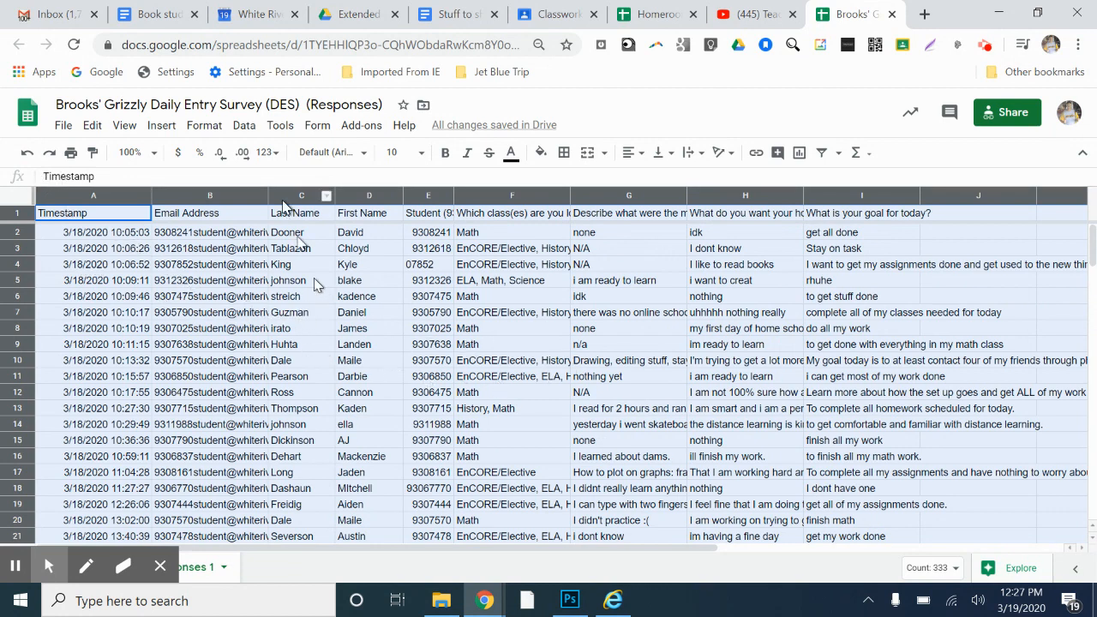
click(244, 125)
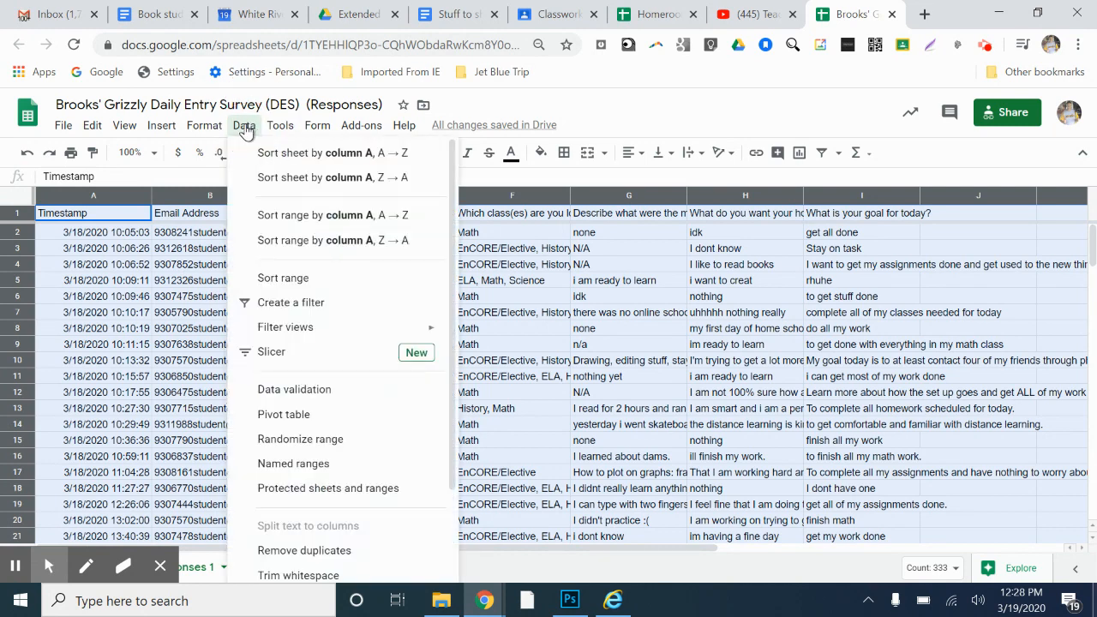
click(321, 283)
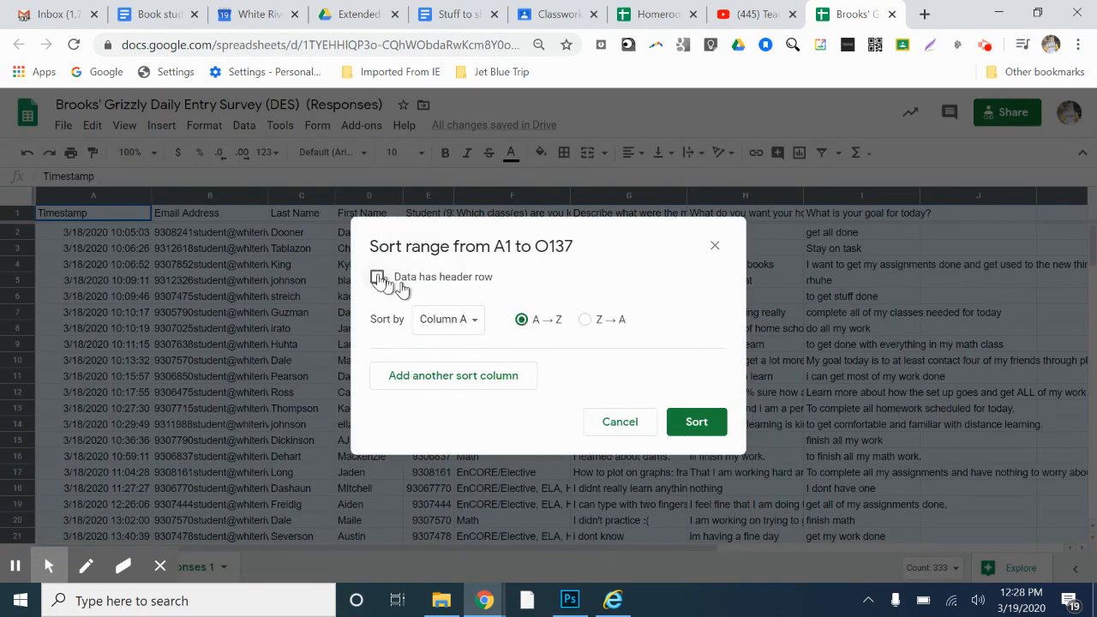
click(302, 215)
click(377, 277)
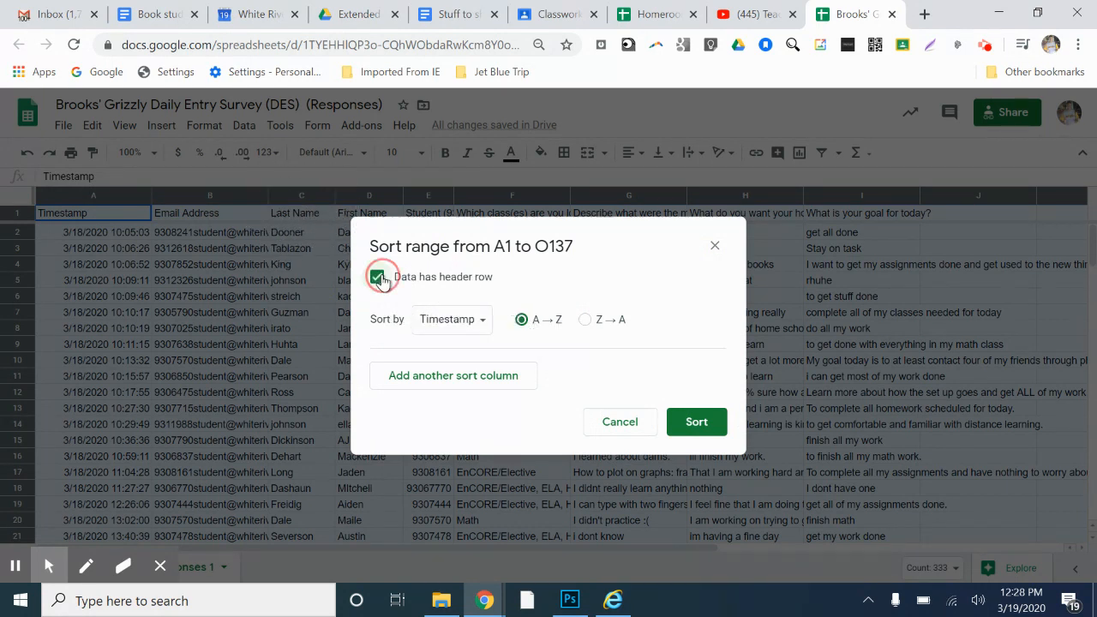
Step: Sort the range by Last Name A → Z, with Timestamp A → Z as the second sort column
click(482, 325)
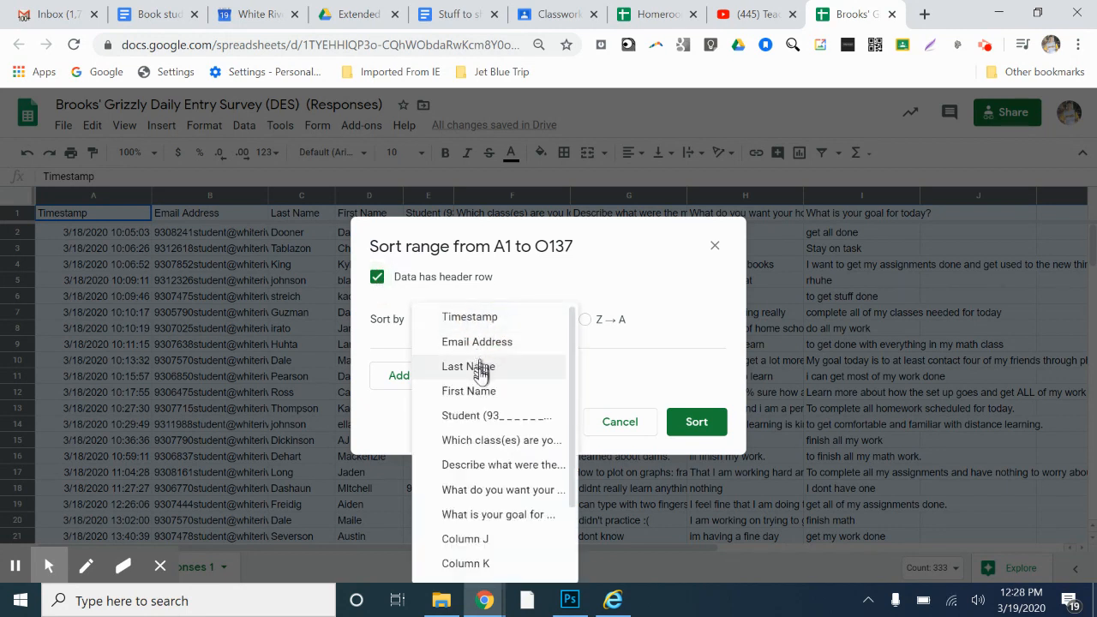
click(481, 370)
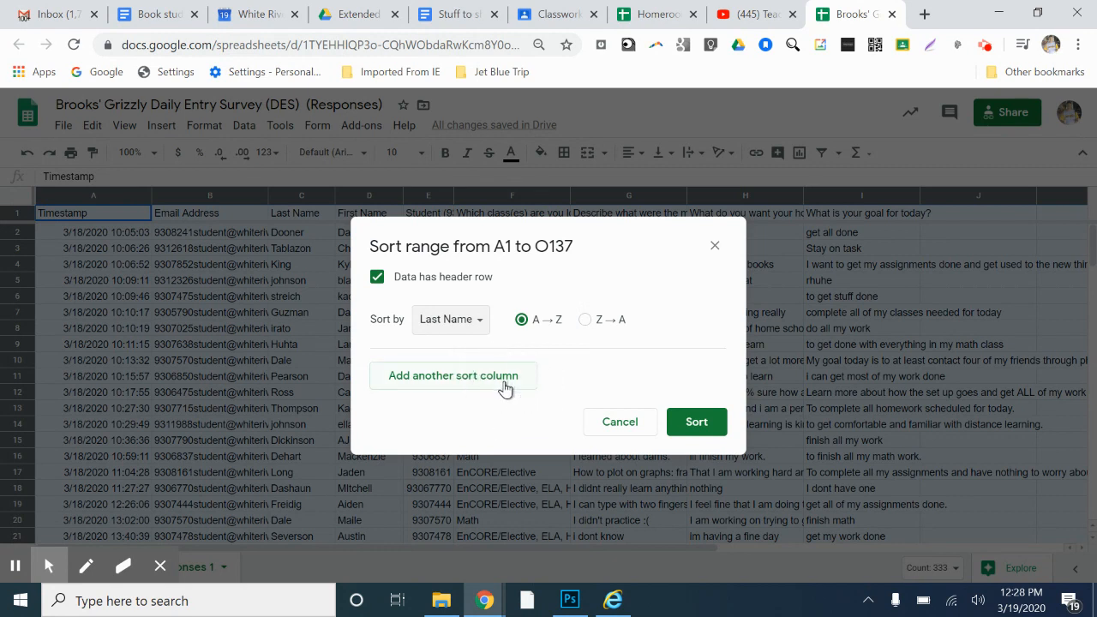
click(505, 388)
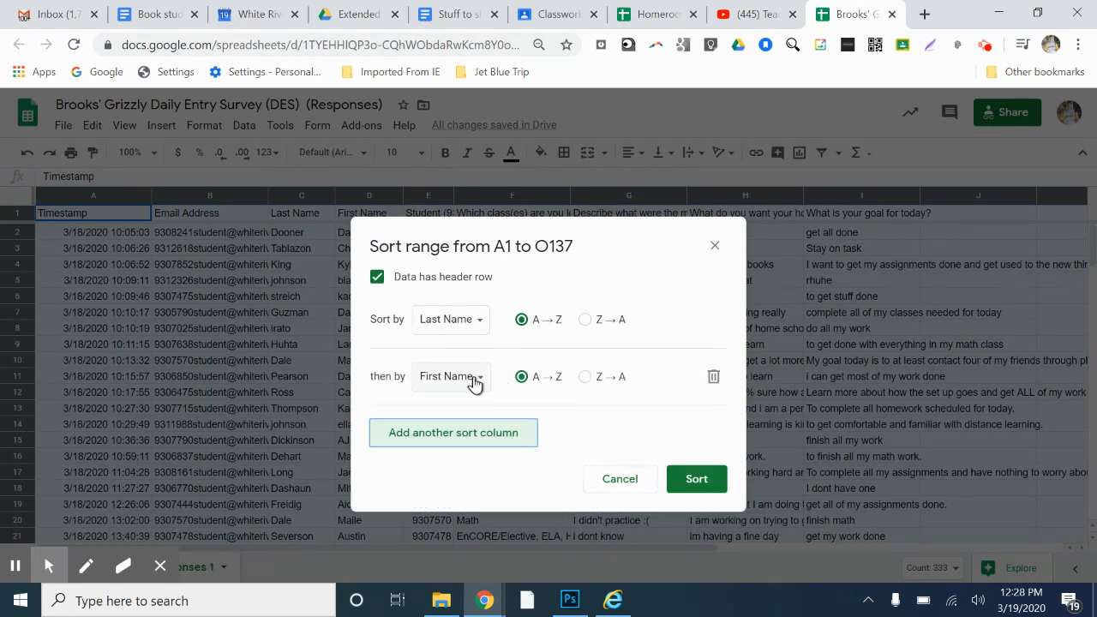
click(473, 378)
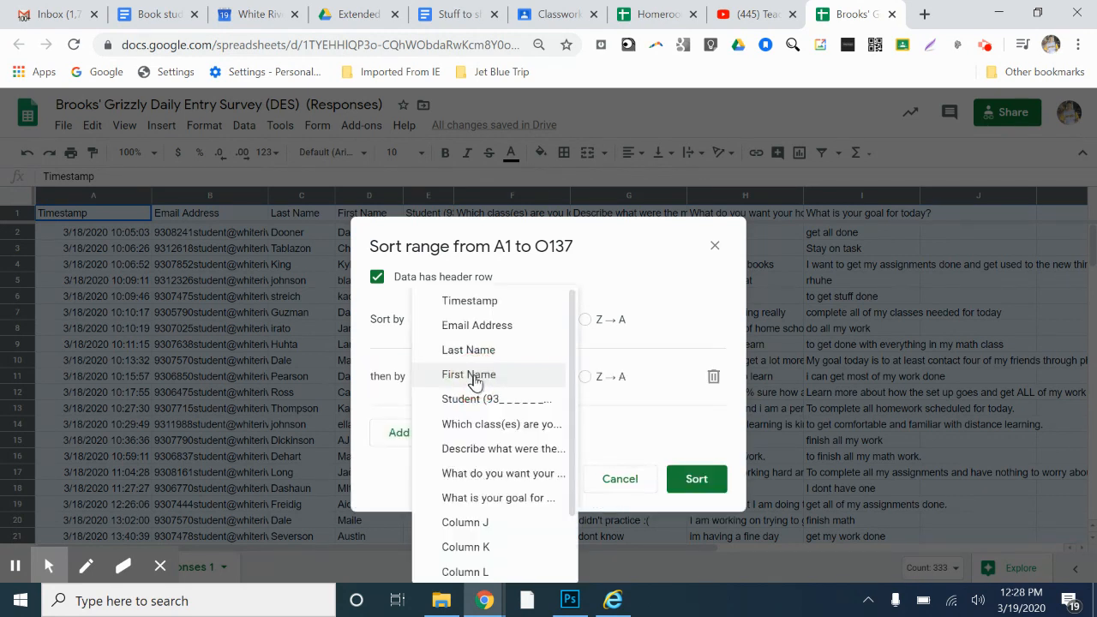
click(485, 301)
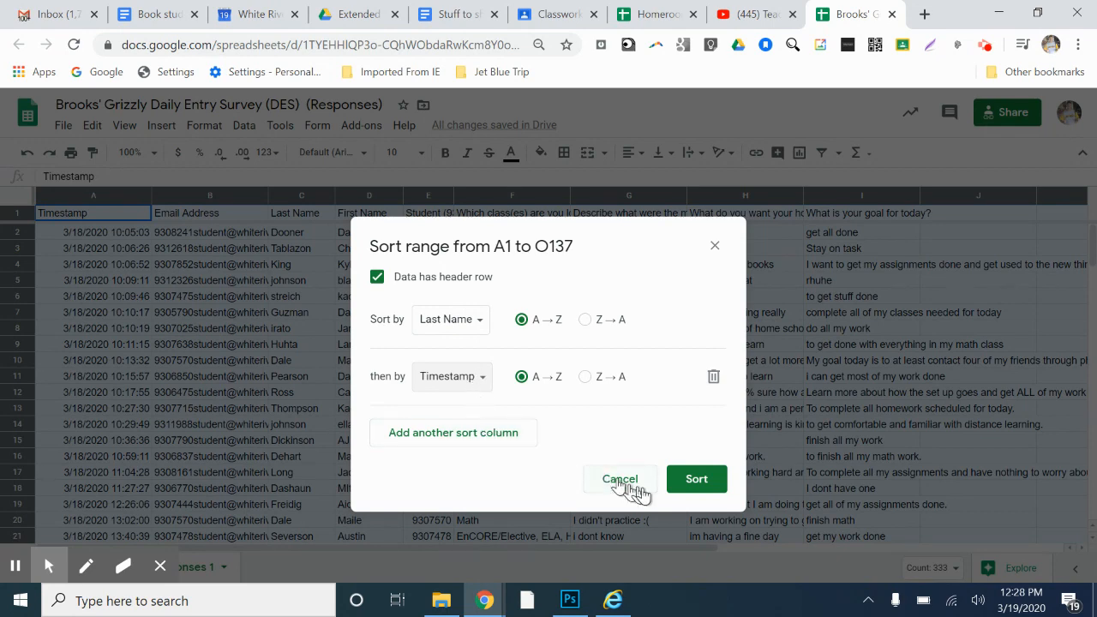
click(681, 484)
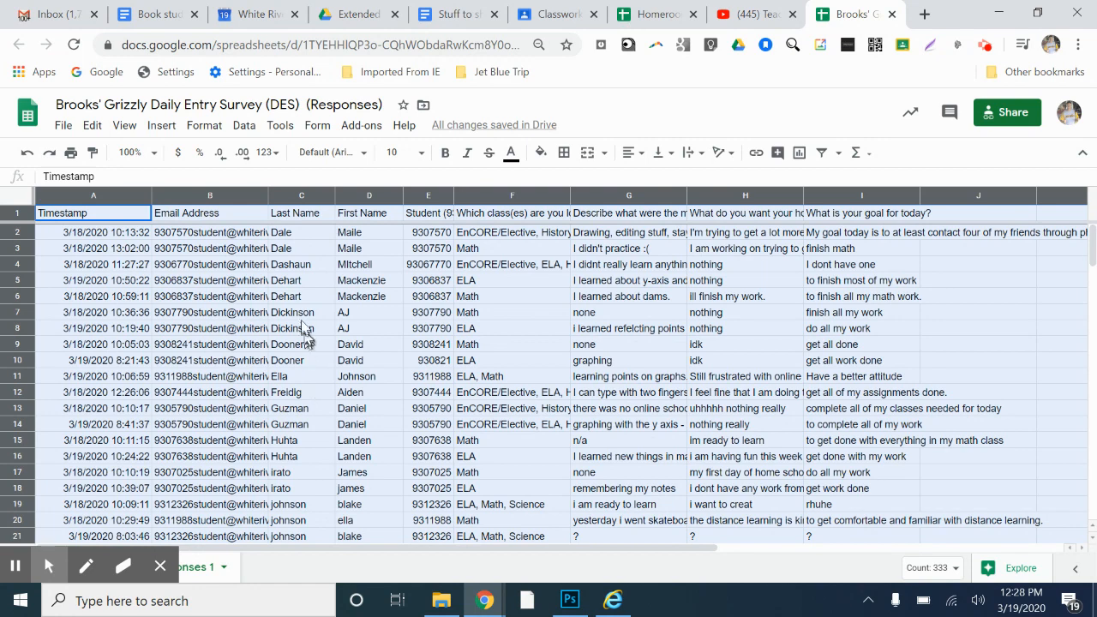
Step: Look through the sorted survey responses down to the last entry
key(ctrl)
key(ctrl)
click(325, 314)
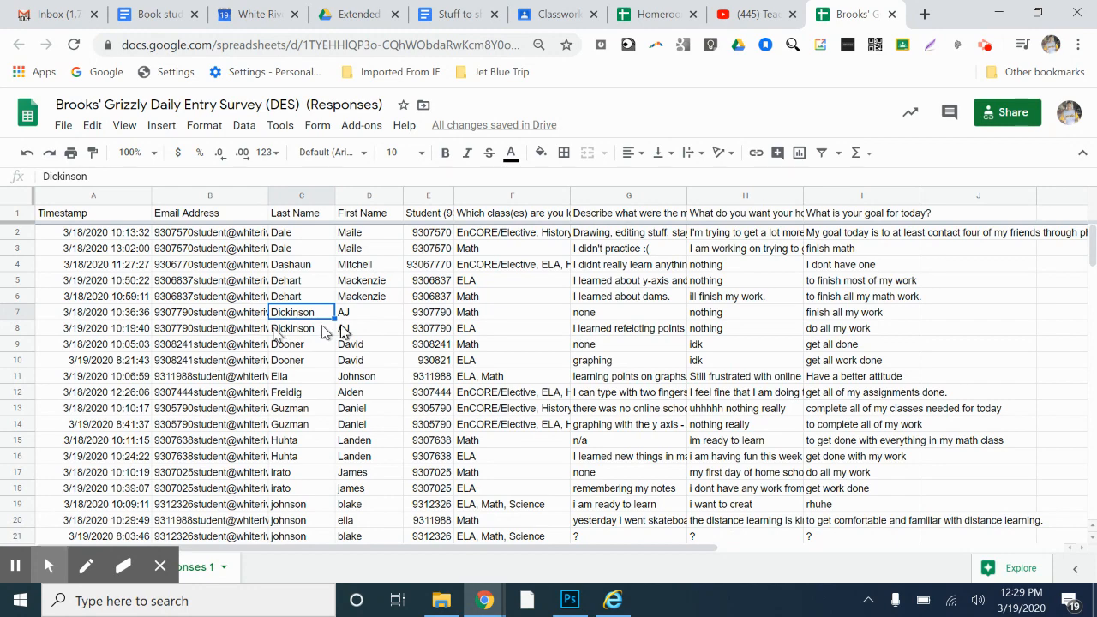
scroll(326, 382, down, 6)
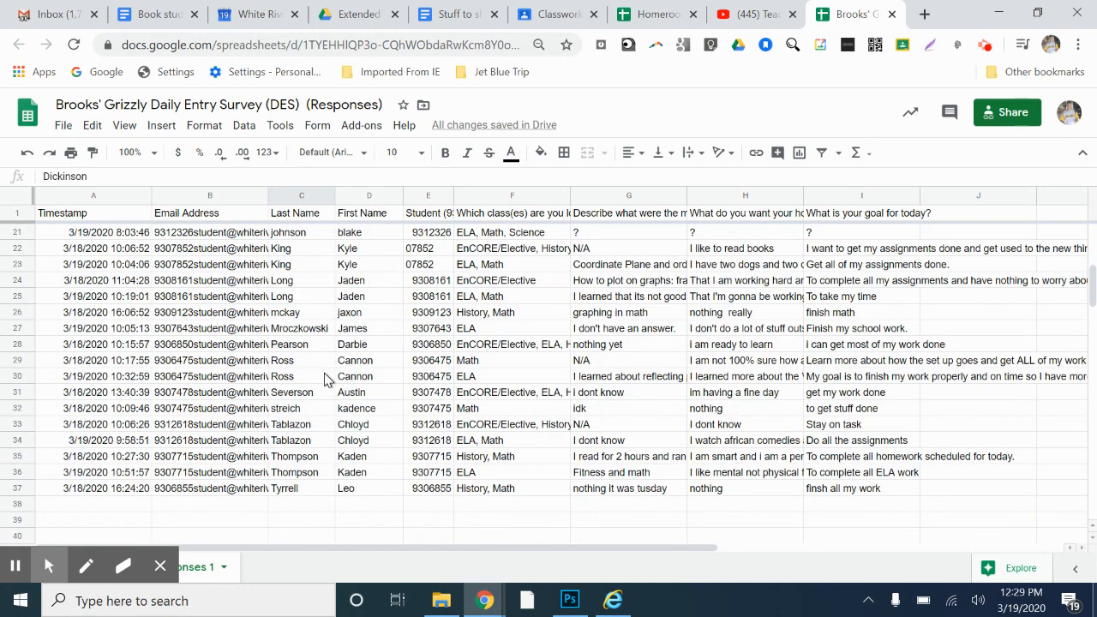
scroll(326, 382, up, 6)
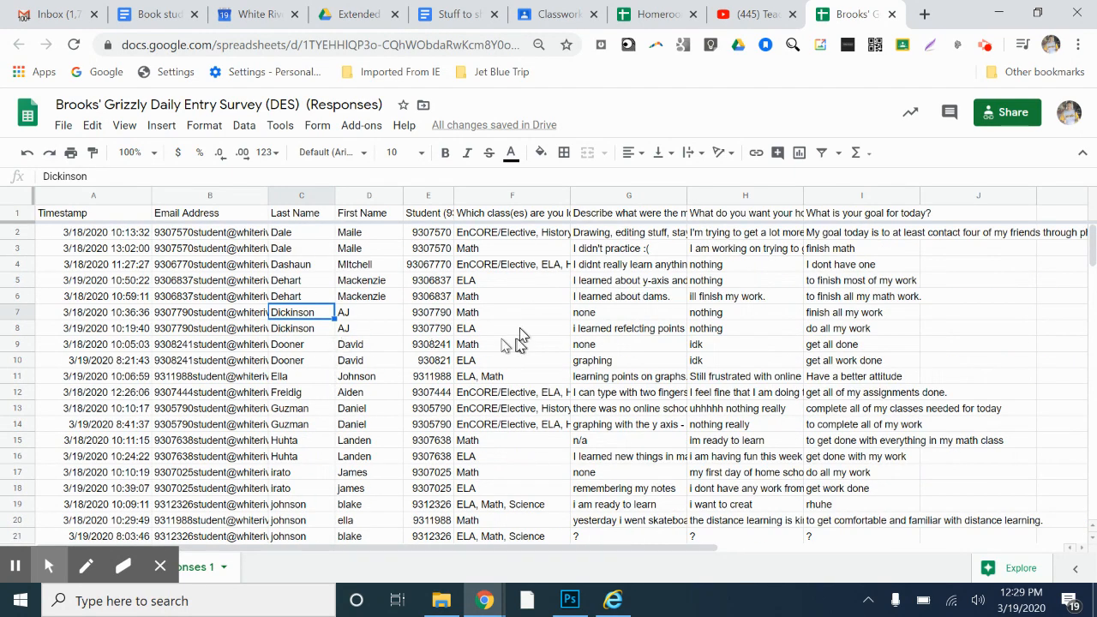
Step: Arrange a split screen with the Homeroom Attendance Tracker on one half and the survey responses on the other
click(657, 17)
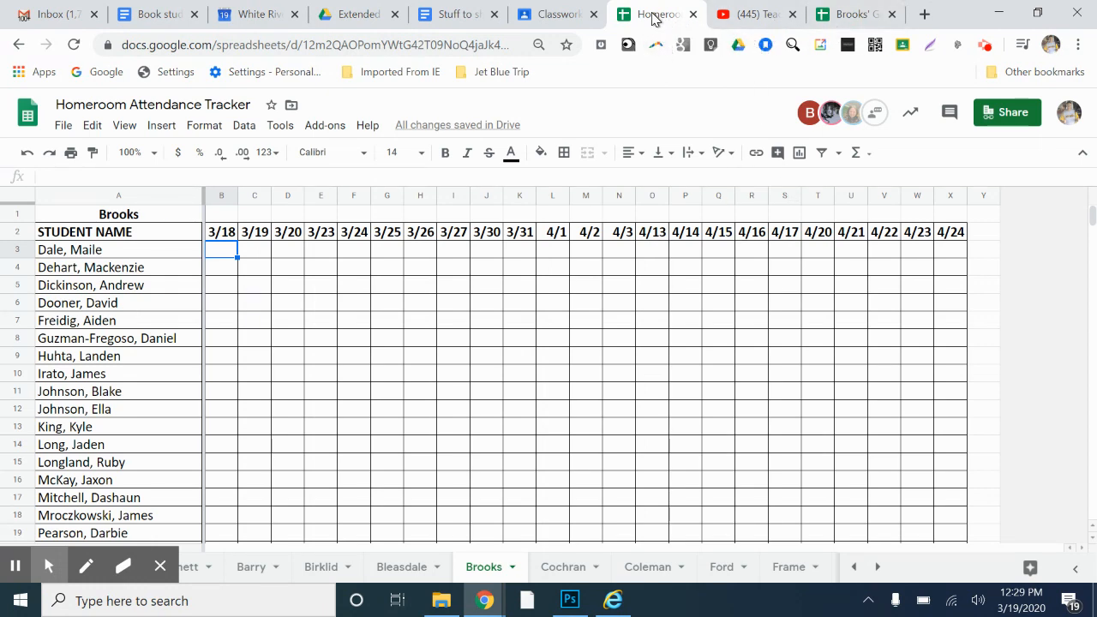
drag(652, 19, 7, 261)
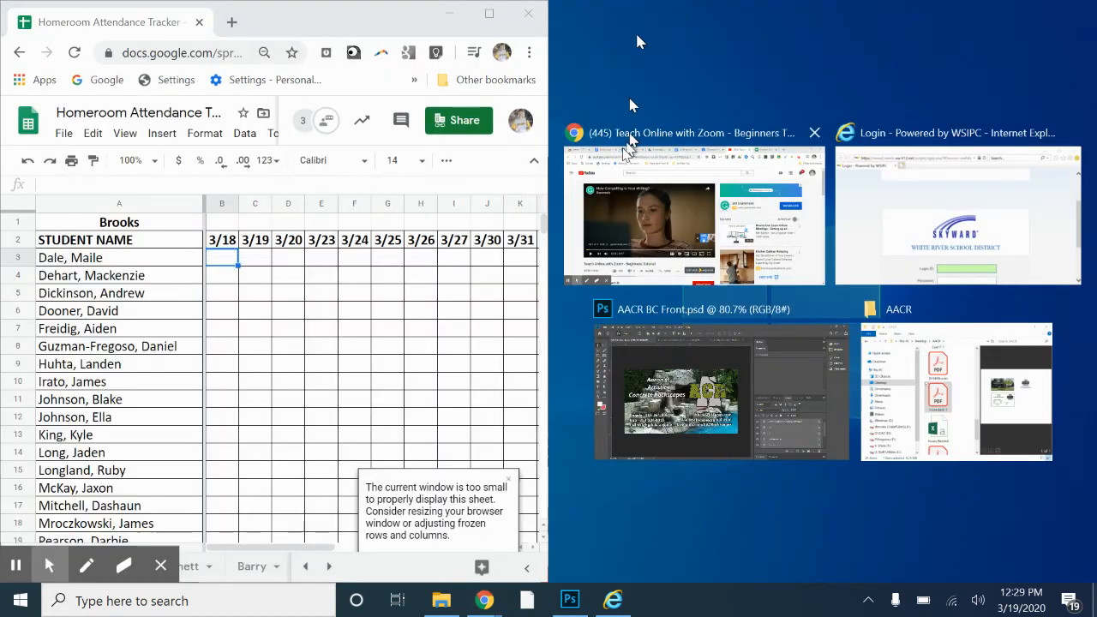
click(700, 198)
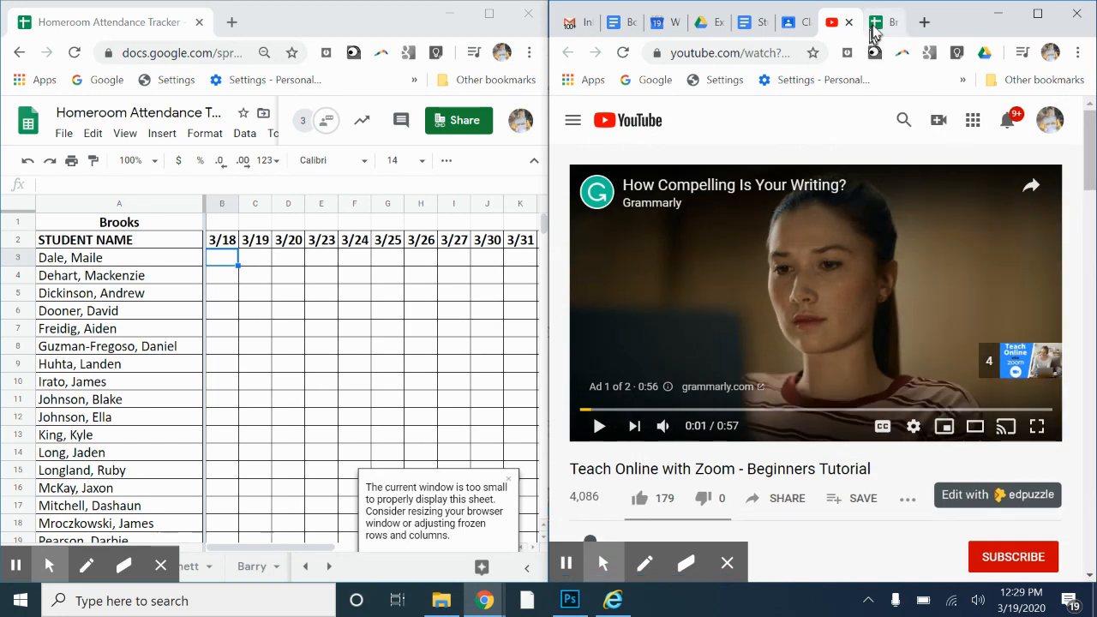
click(875, 31)
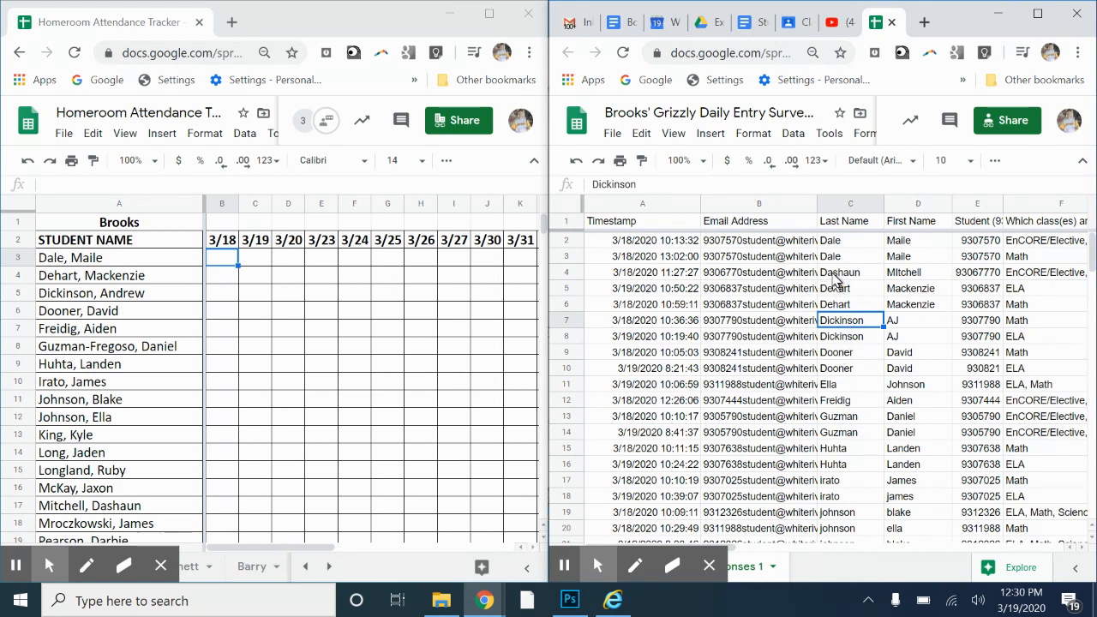
Step: Mark the first listed student absent for 3/19 with an X in the attendance tracker
click(257, 263)
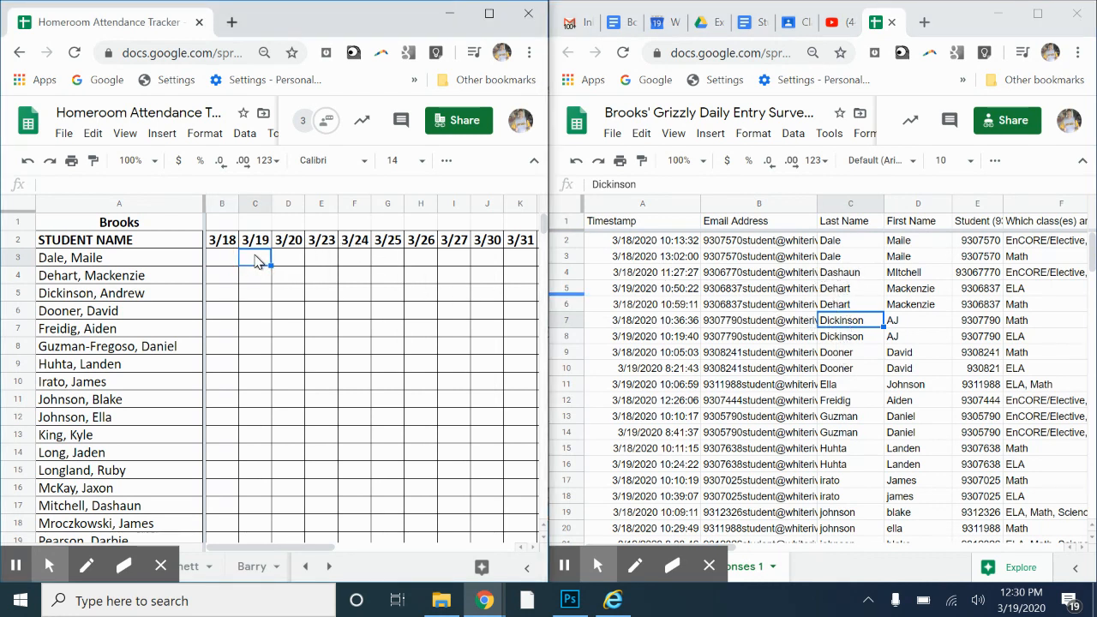
text(x)
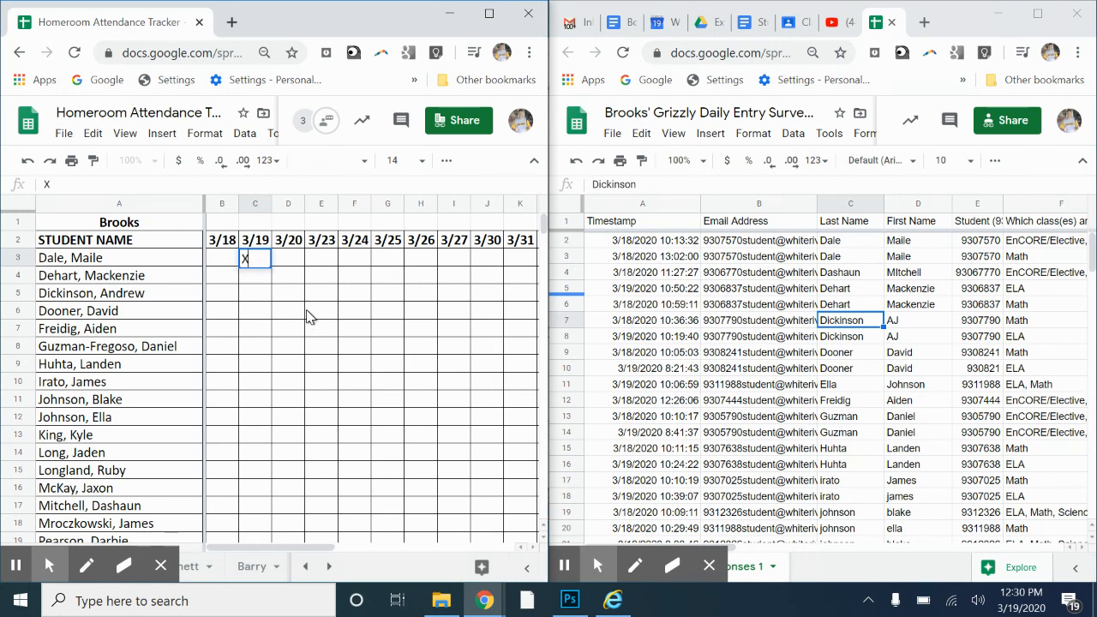
key(Return)
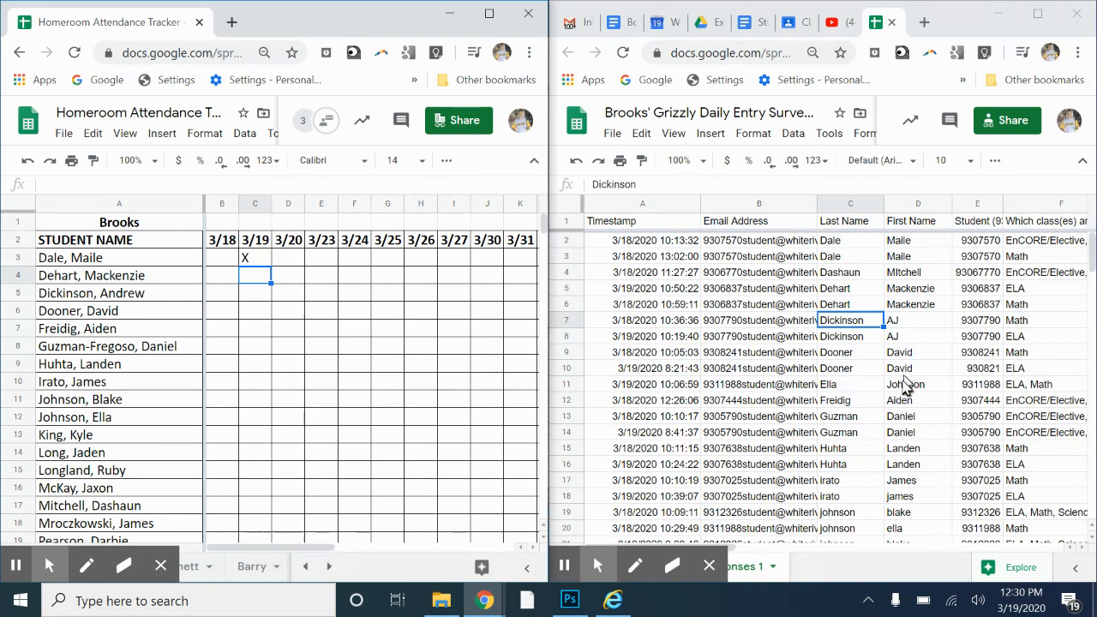
Step: Compare the remaining students' 3/19 cells in the tracker with the survey response entries
click(252, 310)
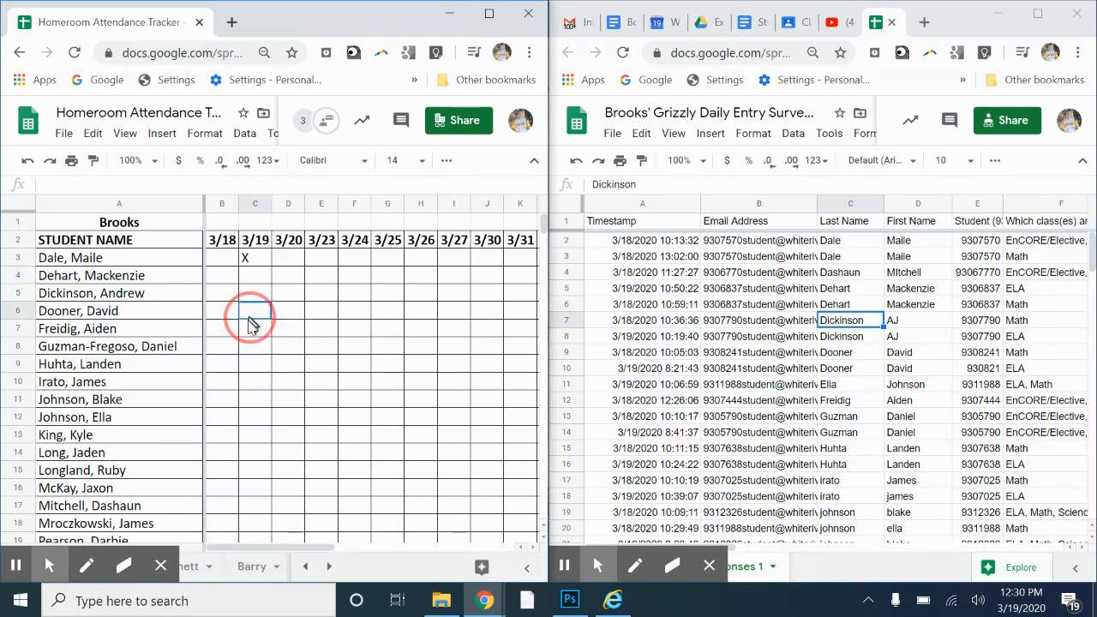
click(246, 364)
click(245, 418)
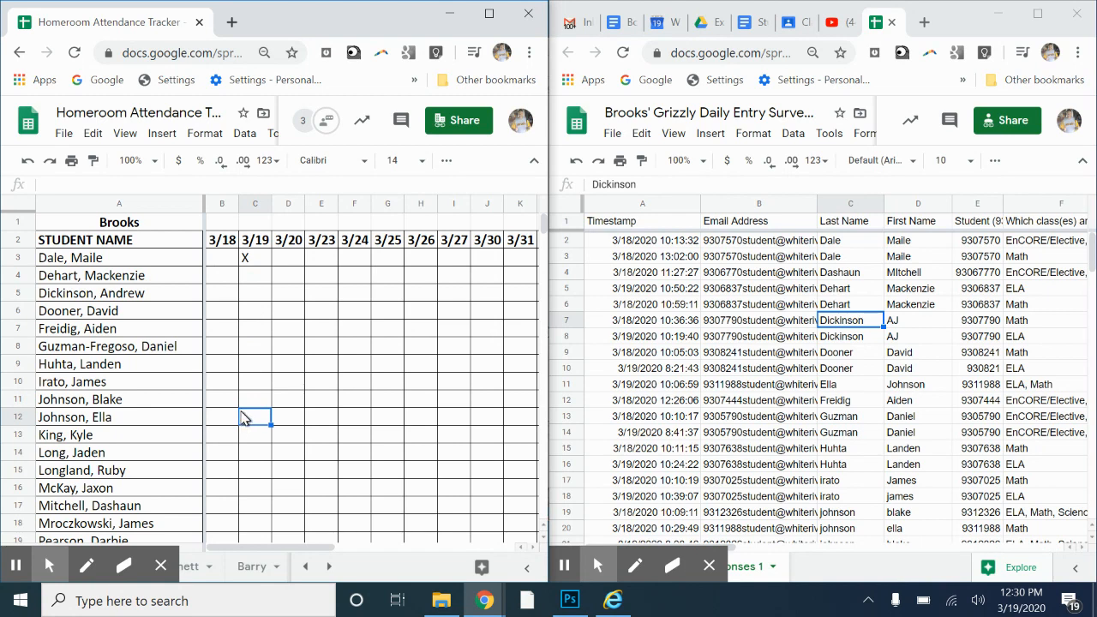
scroll(866, 454, down, 6)
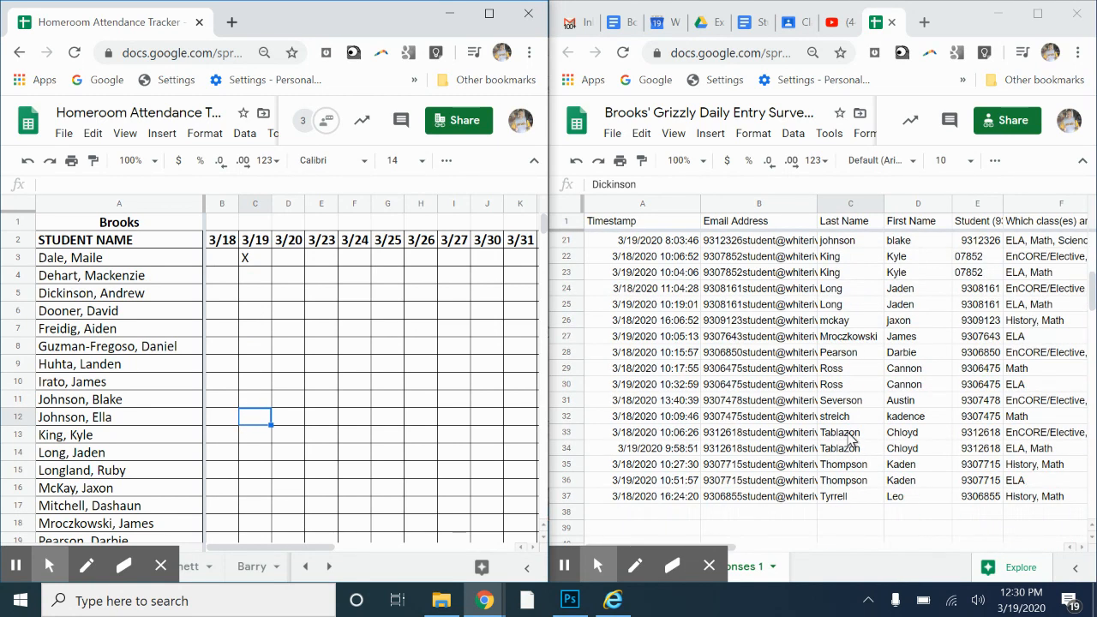